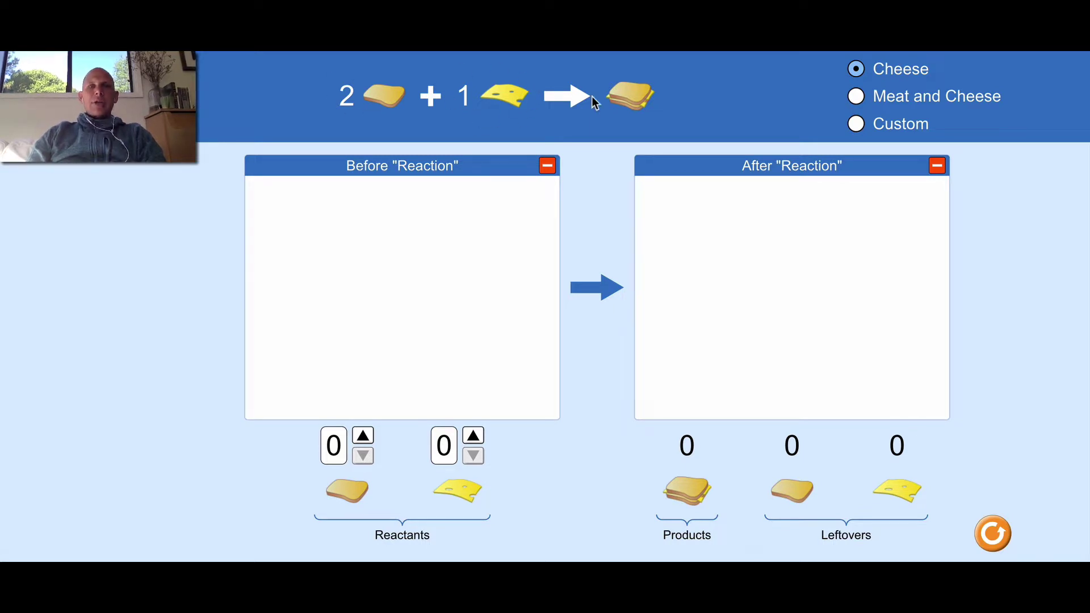
# Preview the Meat and Cheese recipe, and set the Cheese sandwich reactants to 2 bread slices and 1 cheese slice
pyautogui.click(853, 96)
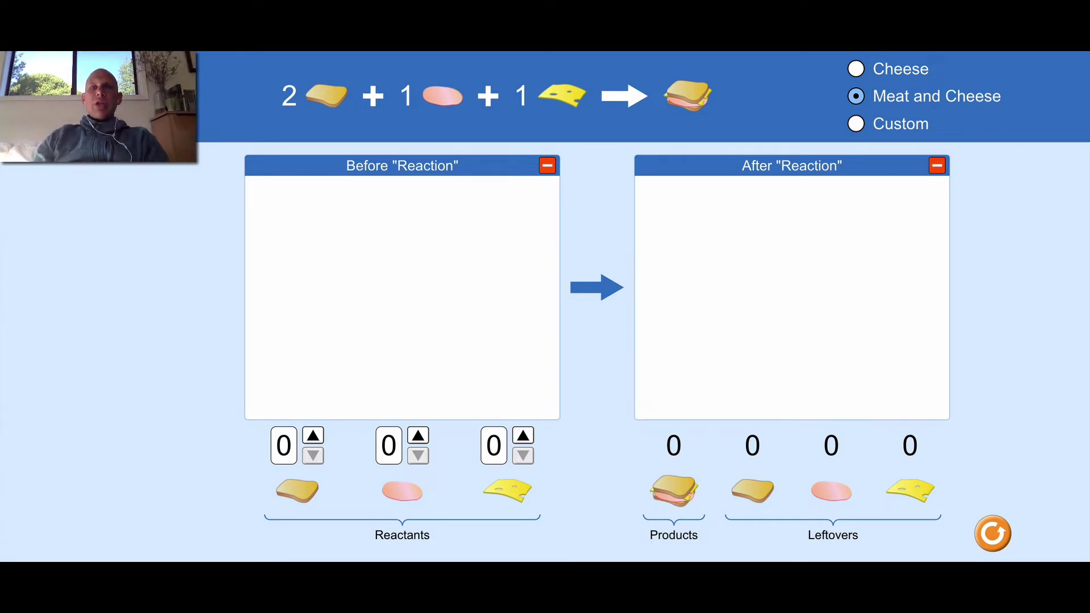
pyautogui.click(858, 71)
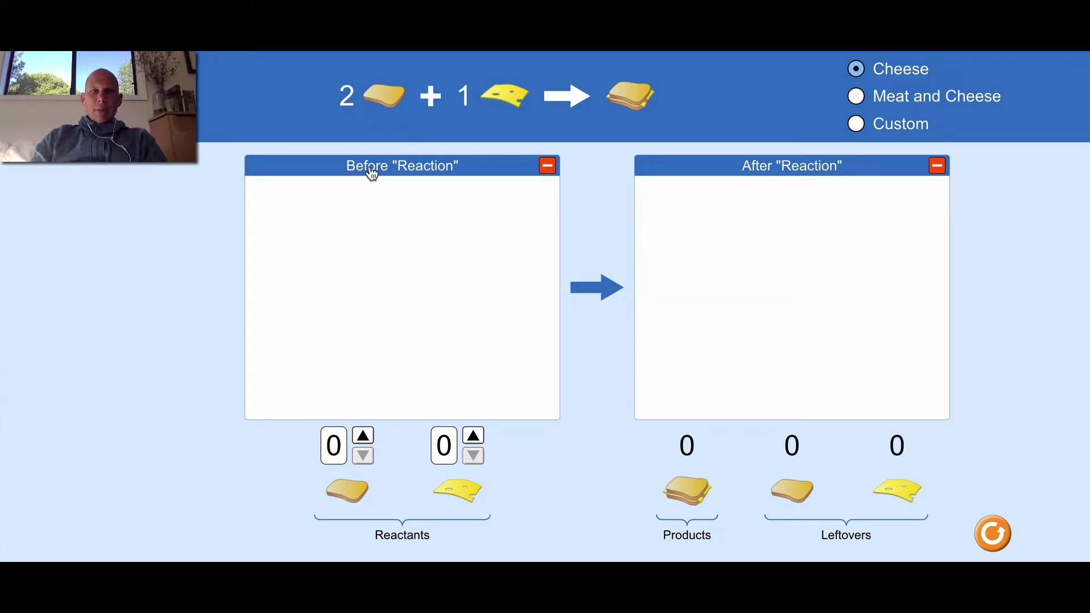
pyautogui.click(364, 436)
pyautogui.click(364, 436)
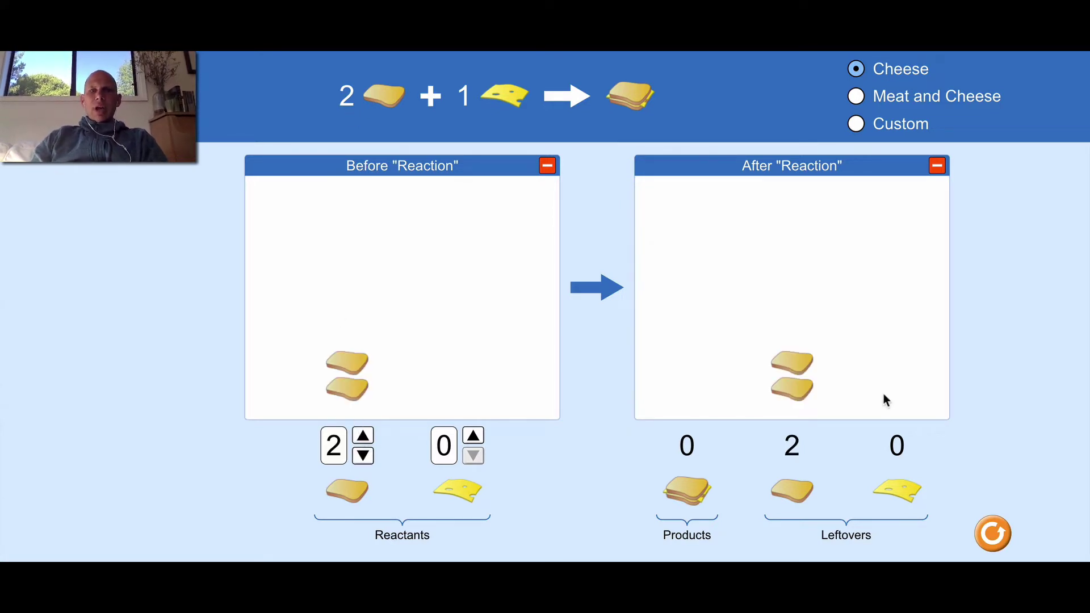
pyautogui.click(470, 439)
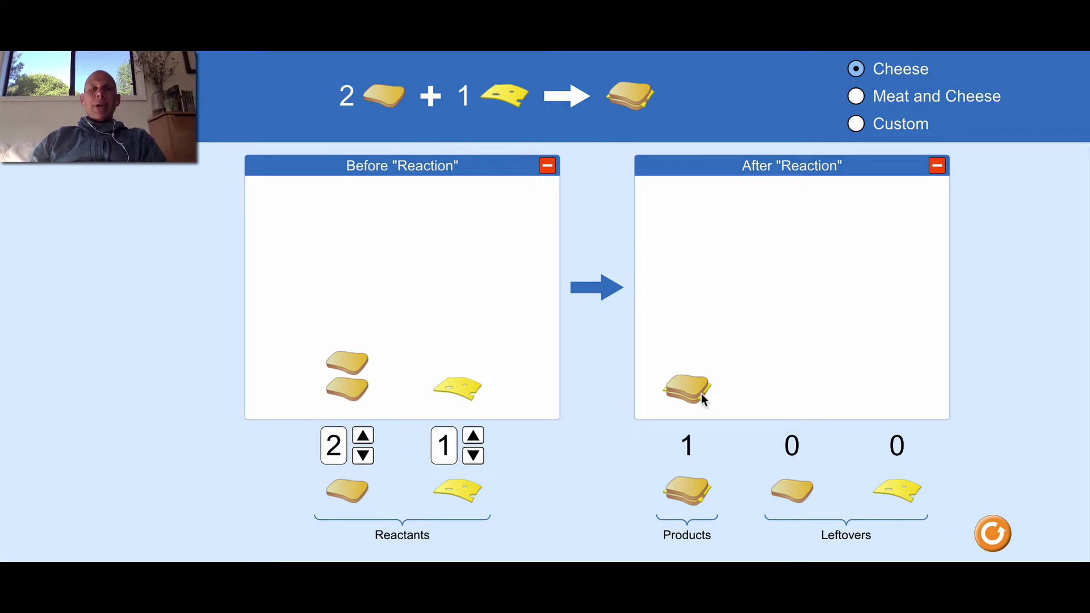
# Increase the cheese in the sandwich reaction to 4 slices to create an excess of cheese
pyautogui.click(474, 436)
pyautogui.click(474, 437)
pyautogui.click(474, 436)
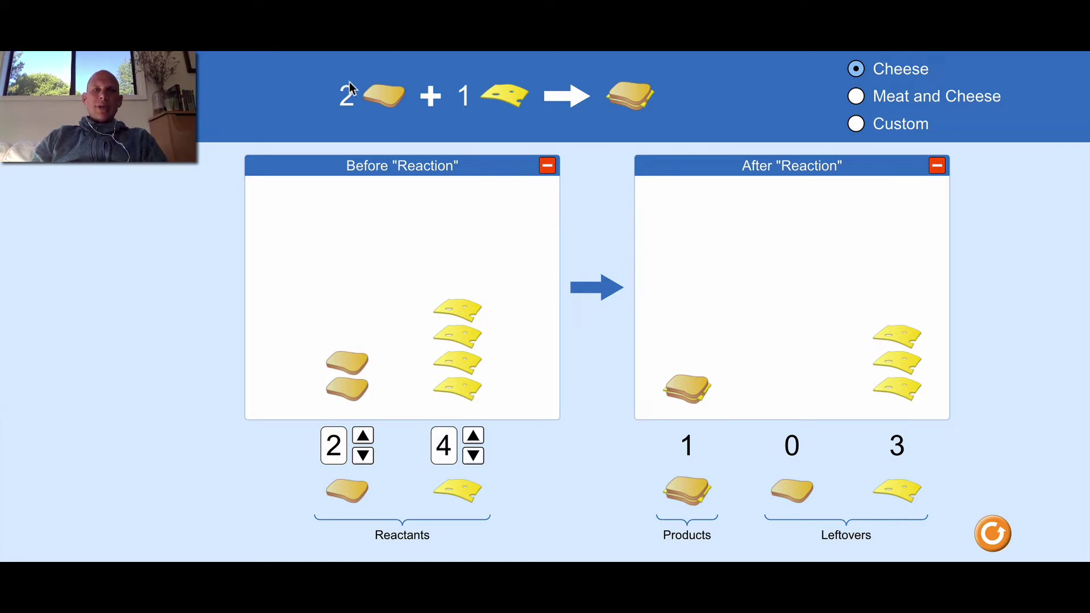
# Increase the bread in the sandwich reaction to 8 slices so that all the cheese is used up
pyautogui.click(363, 436)
pyautogui.click(363, 436)
pyautogui.click(364, 436)
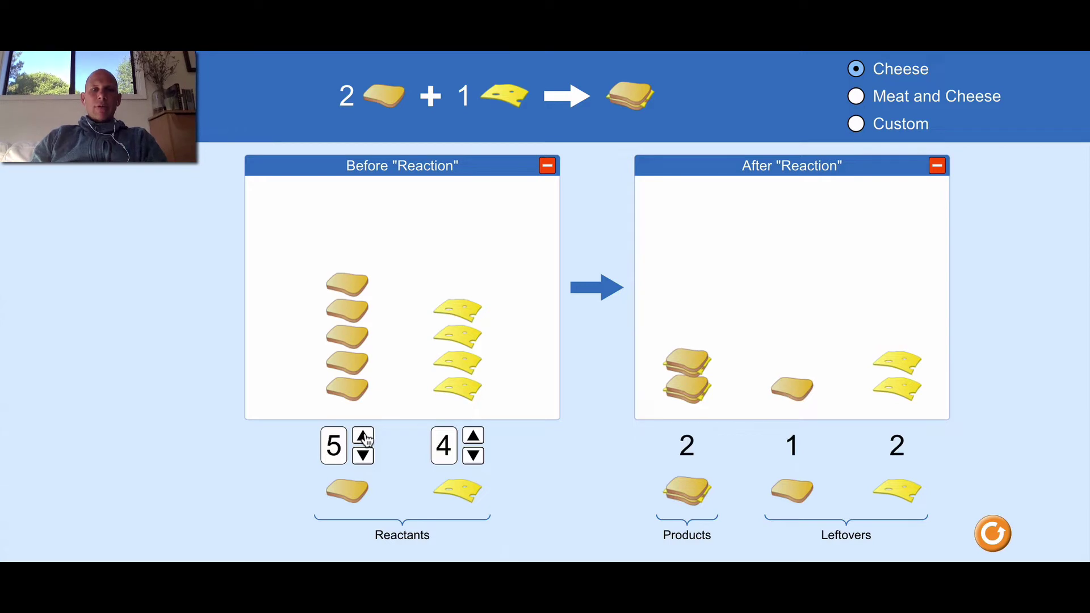
pyautogui.click(363, 436)
pyautogui.click(363, 436)
pyautogui.click(363, 436)
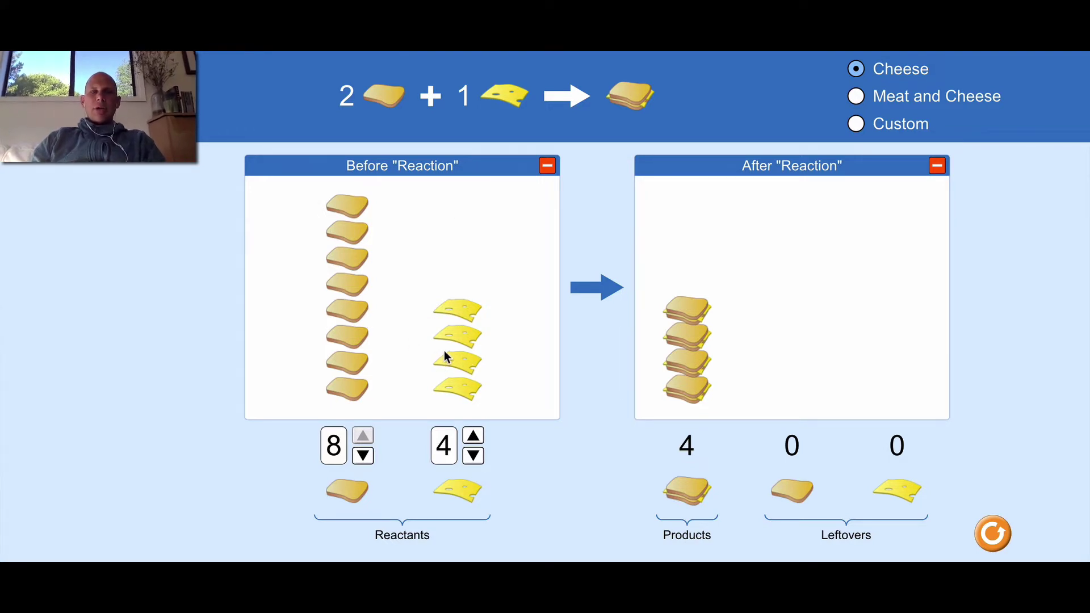
# Reduce both the bread and the cheese reactants of the sandwich reaction to 0
pyautogui.moveTo(363, 457); pyautogui.dragTo(363, 457)
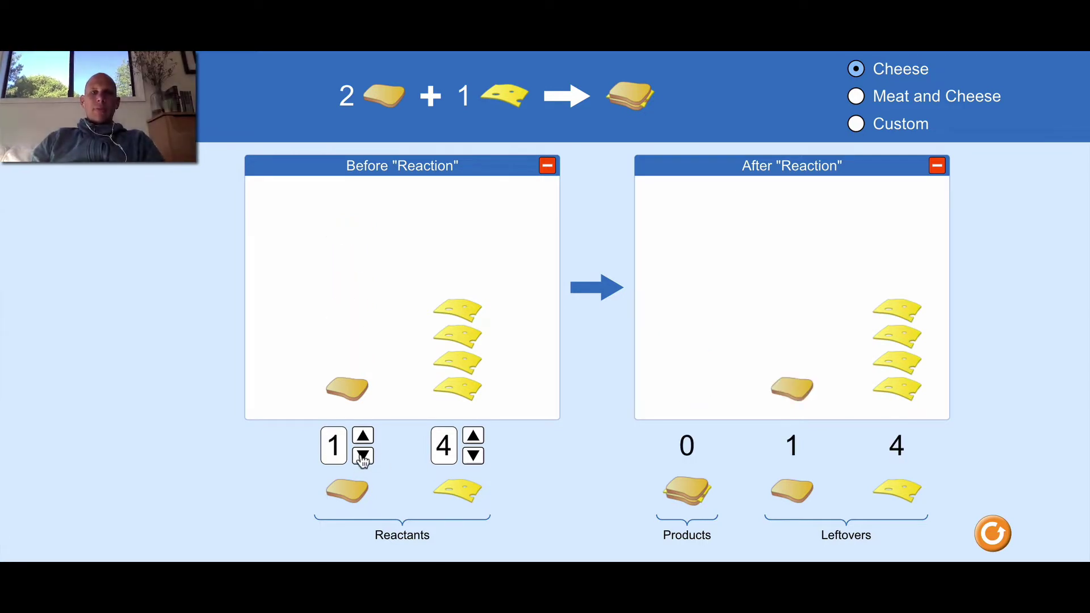
pyautogui.click(363, 457)
pyautogui.moveTo(474, 458); pyautogui.dragTo(475, 458)
# Set the cheese sandwich reactants to 5 bread slices and 2 cheese slices
pyautogui.click(364, 437)
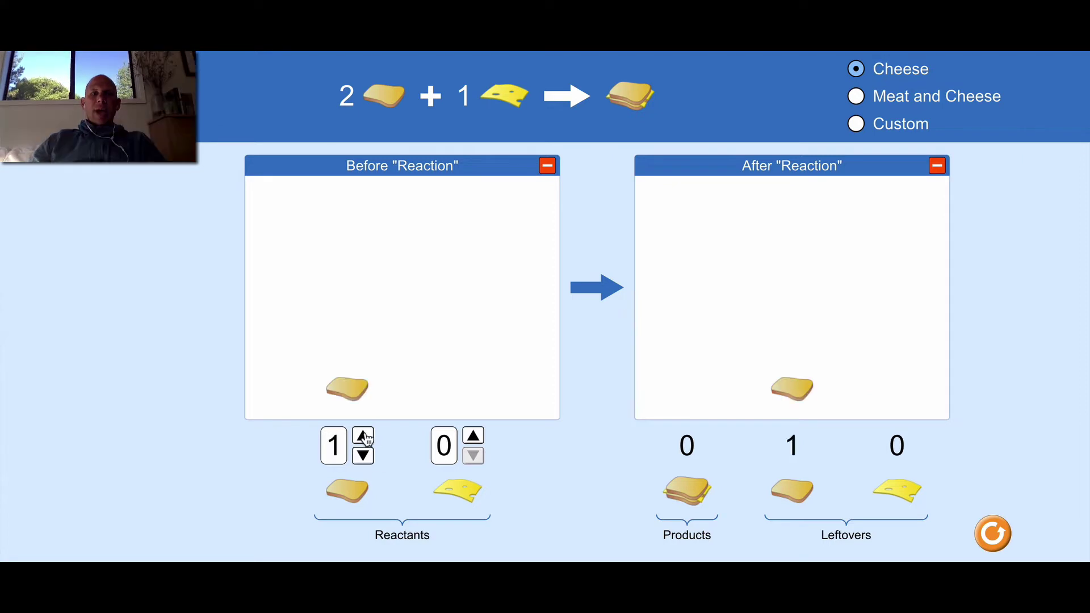
pyautogui.click(364, 437)
pyautogui.click(364, 436)
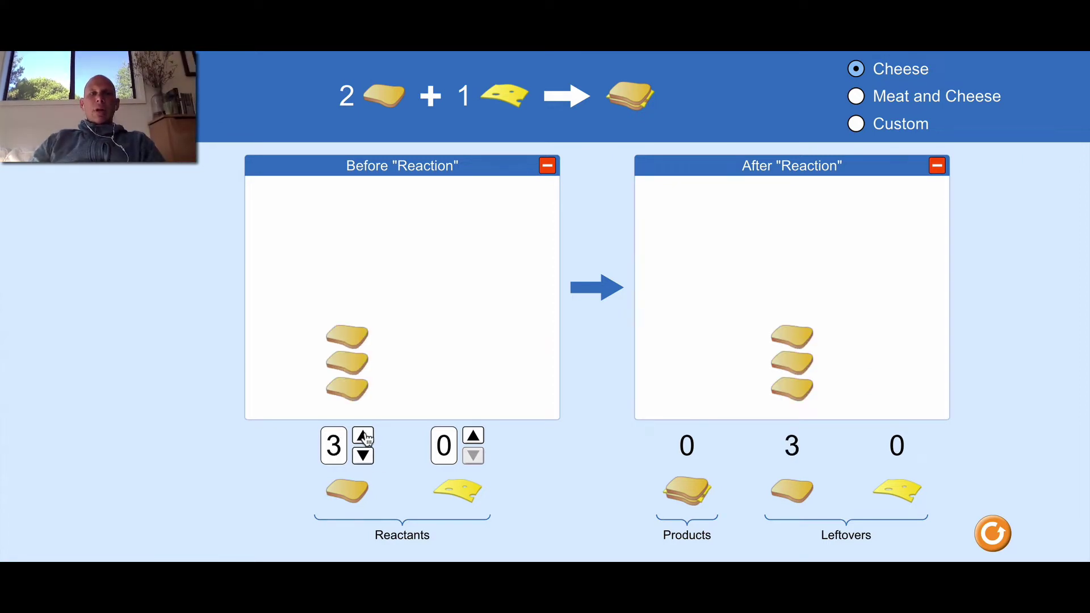
pyautogui.click(364, 436)
pyautogui.click(364, 437)
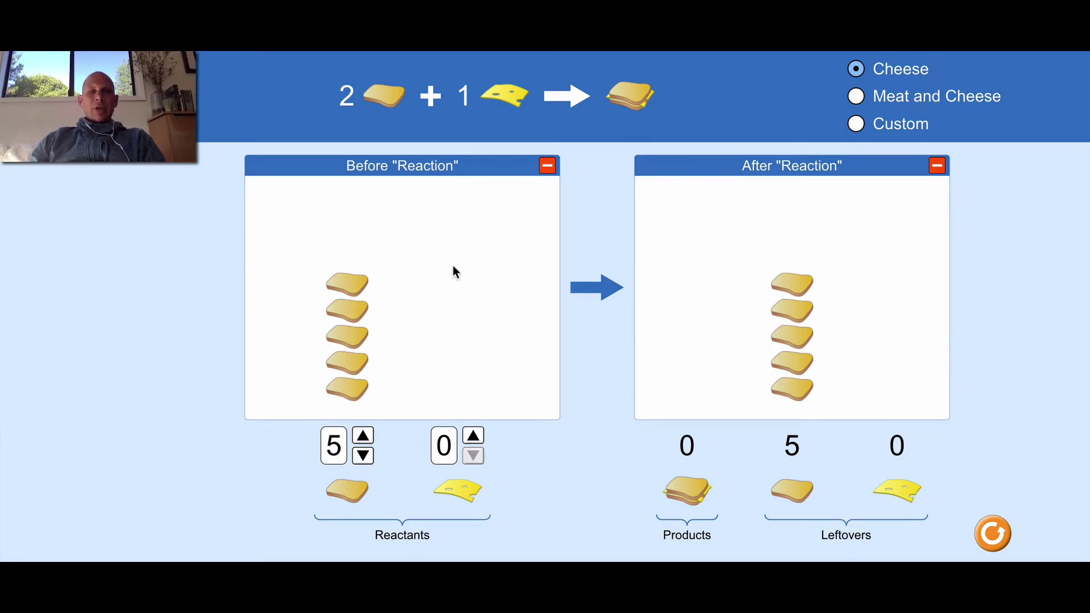
pyautogui.click(473, 437)
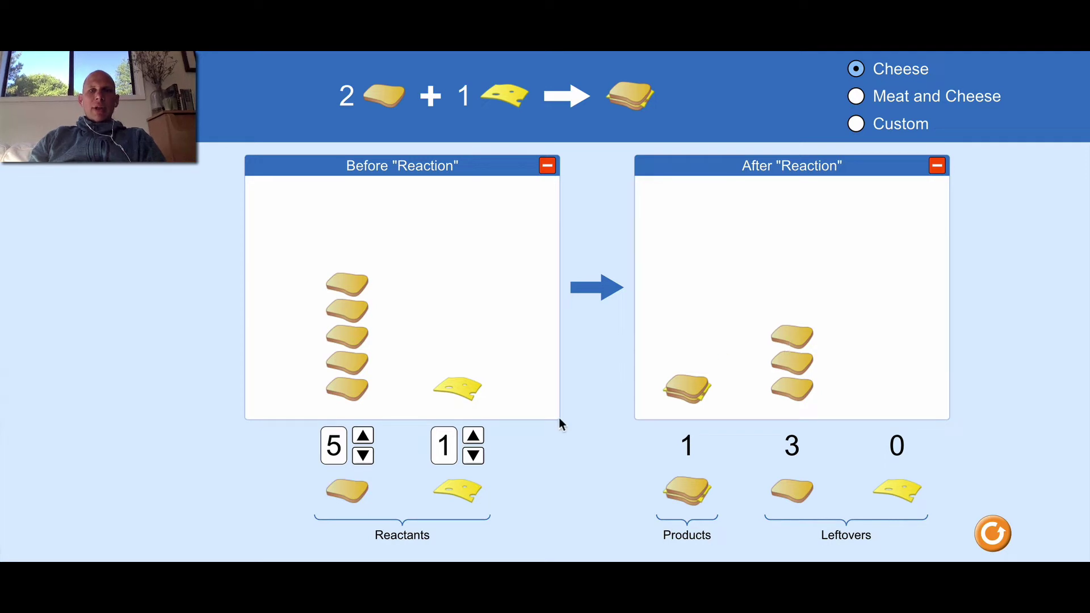
pyautogui.click(474, 436)
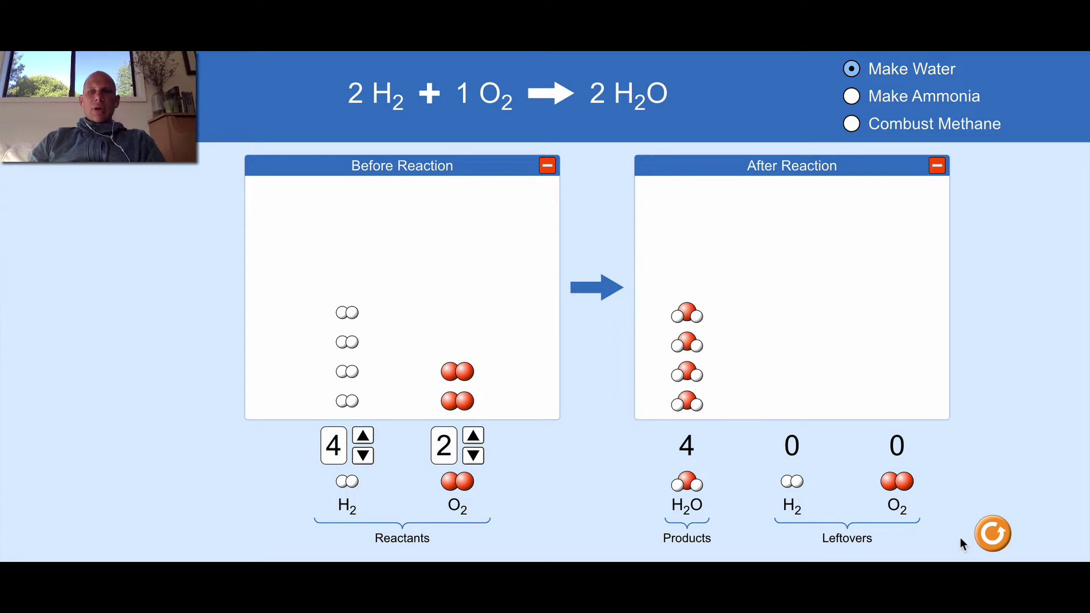
# Reset the molecule reactions and set the Make Water reactants to 2 H2 and 1 O2
pyautogui.click(995, 544)
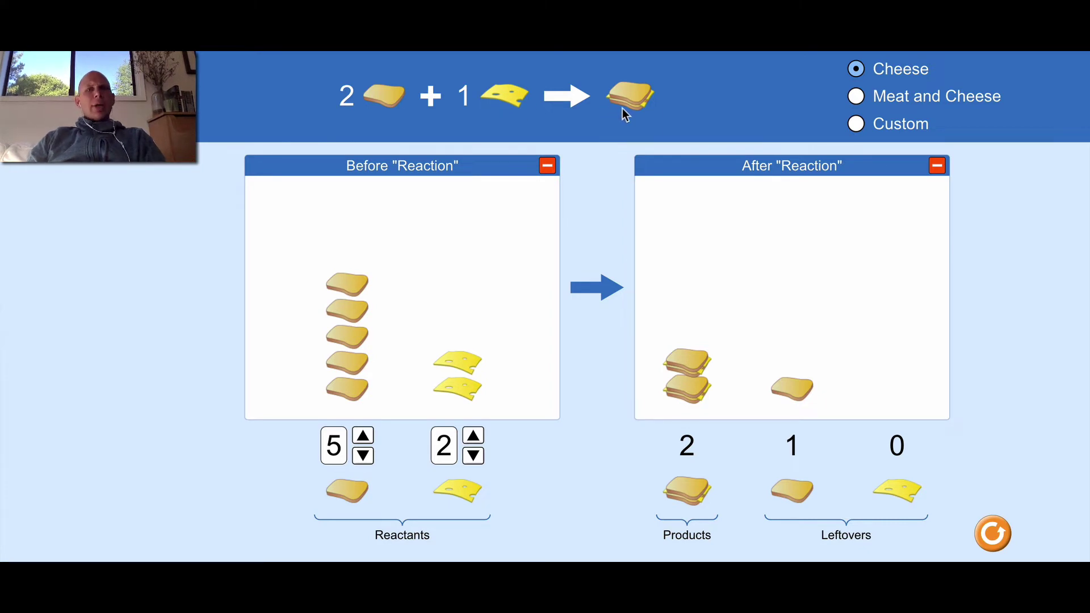
pyautogui.click(583, 588)
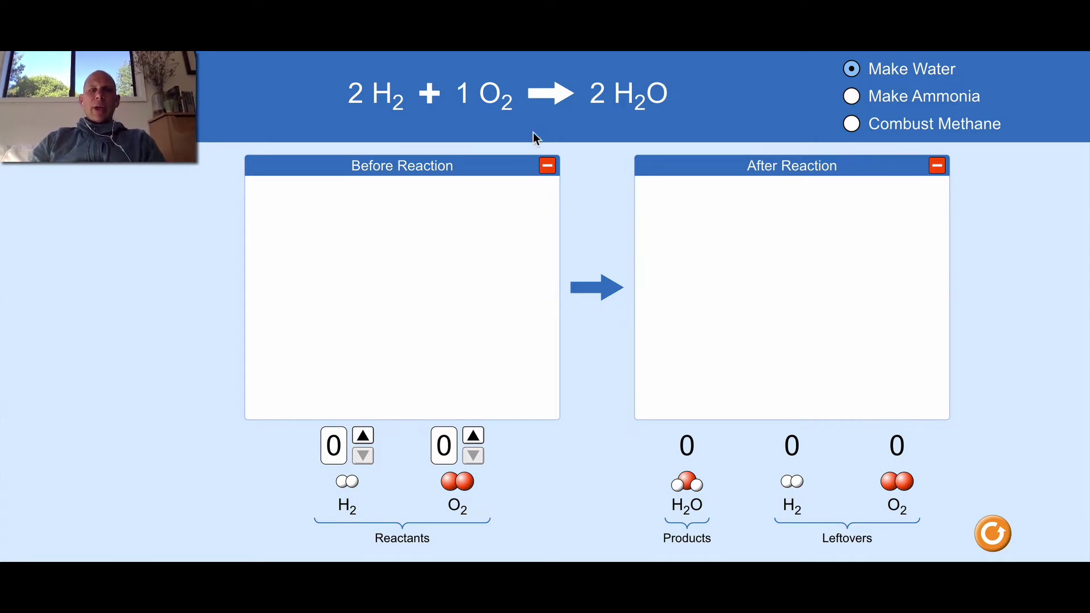
pyautogui.click(364, 437)
pyautogui.click(365, 439)
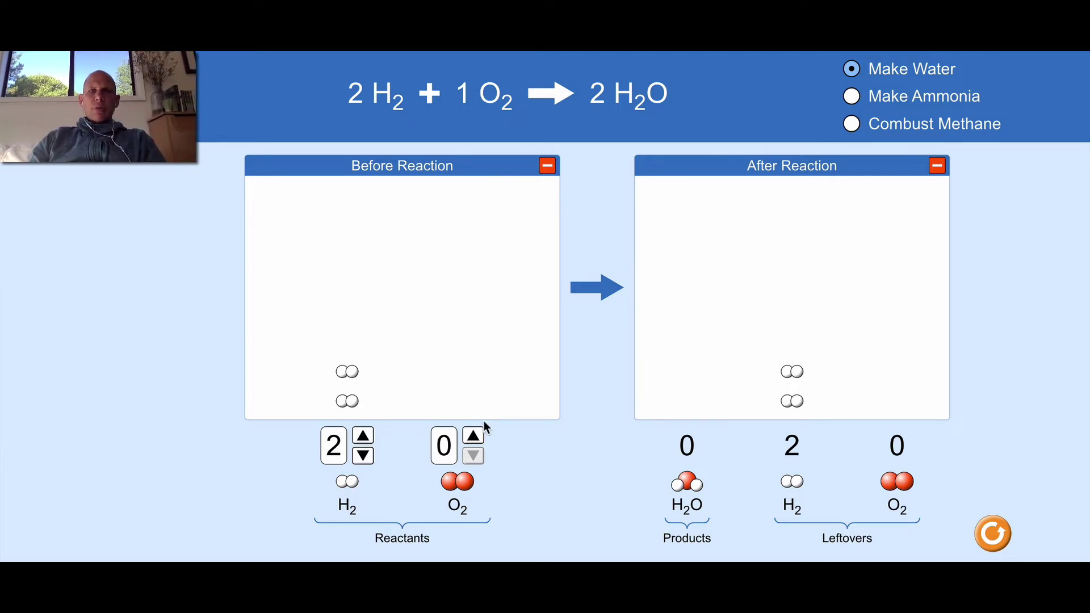
pyautogui.click(474, 435)
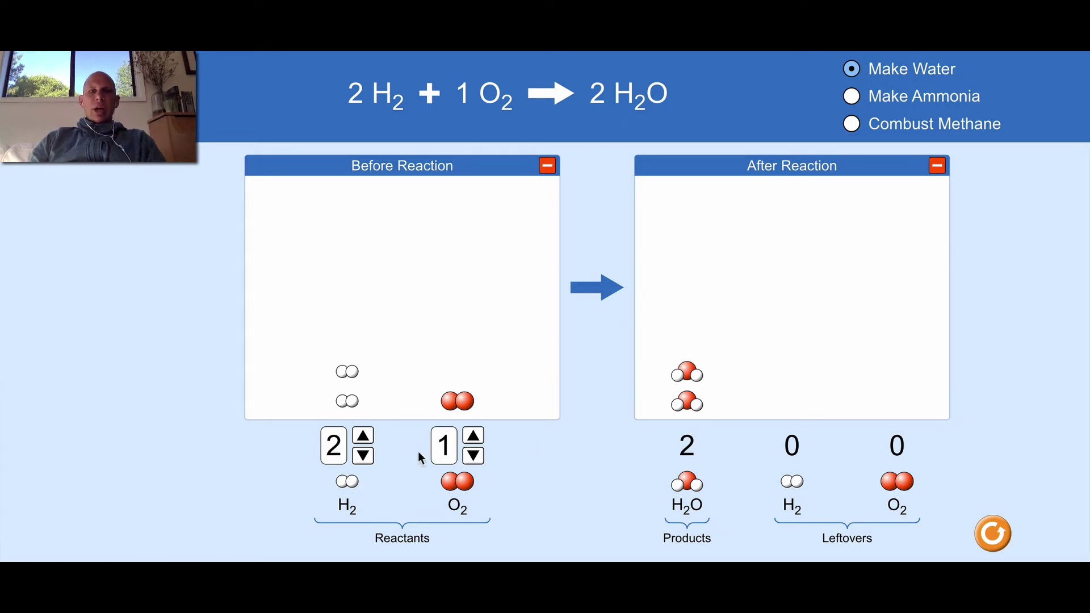
# Double the reactants of the water reaction to 4 H2 and 2 O2
pyautogui.click(363, 436)
pyautogui.click(364, 436)
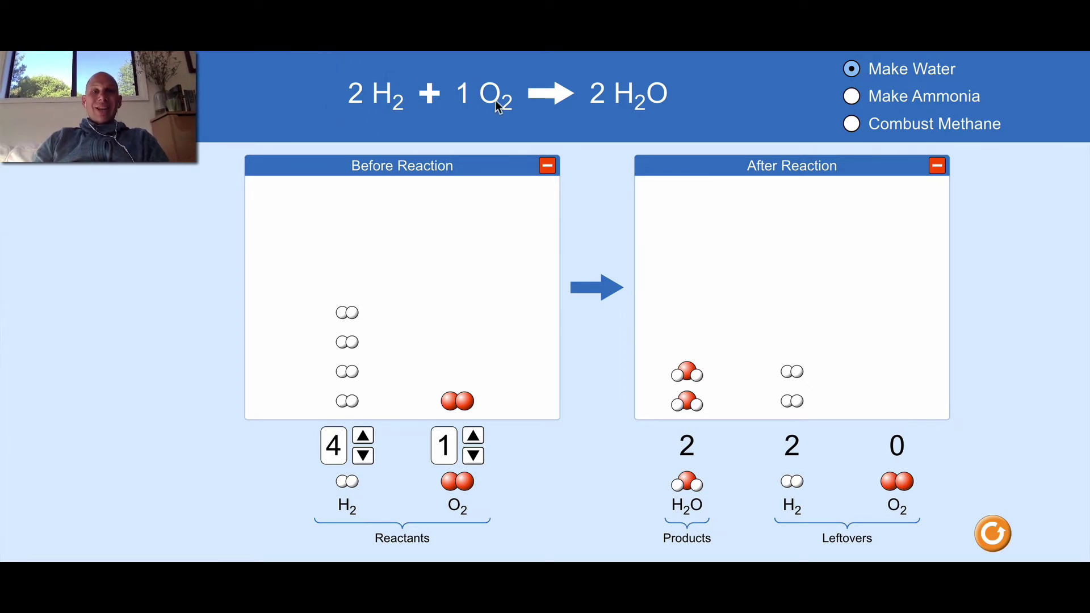
pyautogui.click(473, 437)
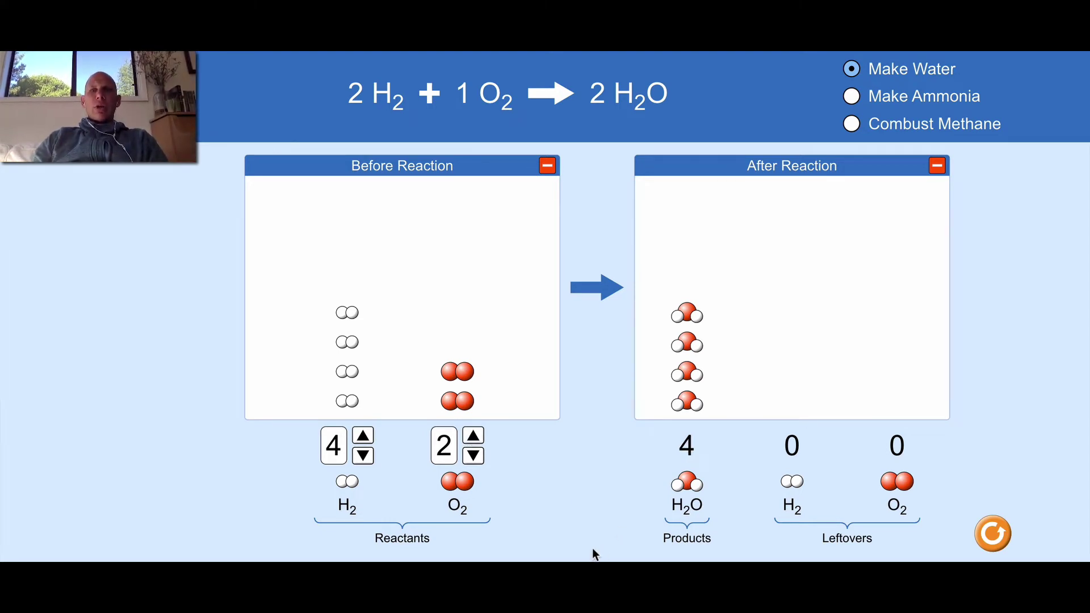
# Switch to the Make Ammonia reaction and set its reactants to 1 N2 and 3 H2
pyautogui.click(851, 98)
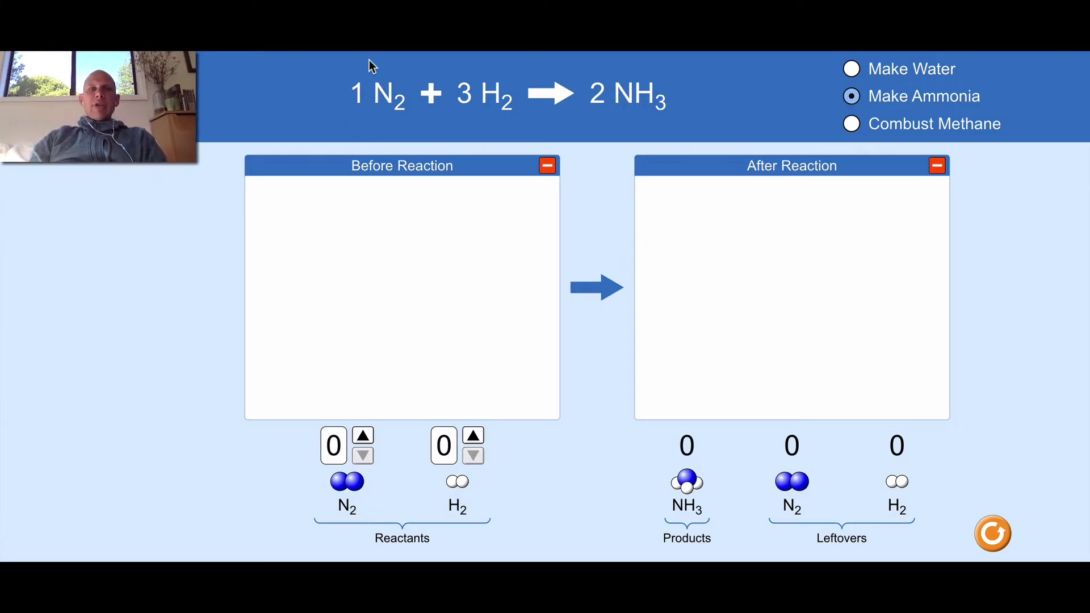
pyautogui.click(363, 436)
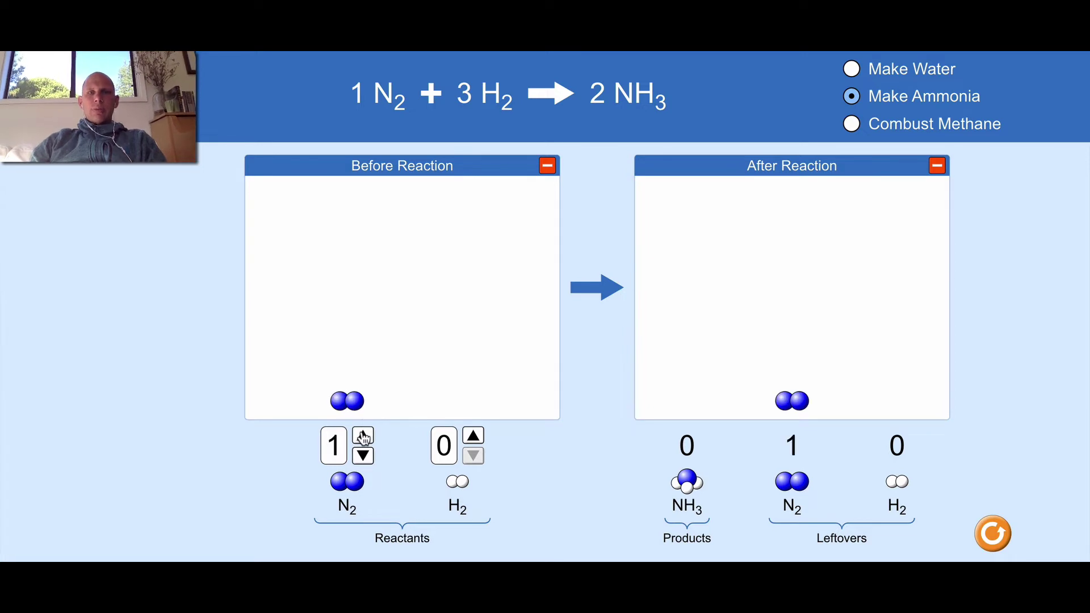
pyautogui.click(474, 436)
pyautogui.click(474, 436)
pyautogui.click(474, 436)
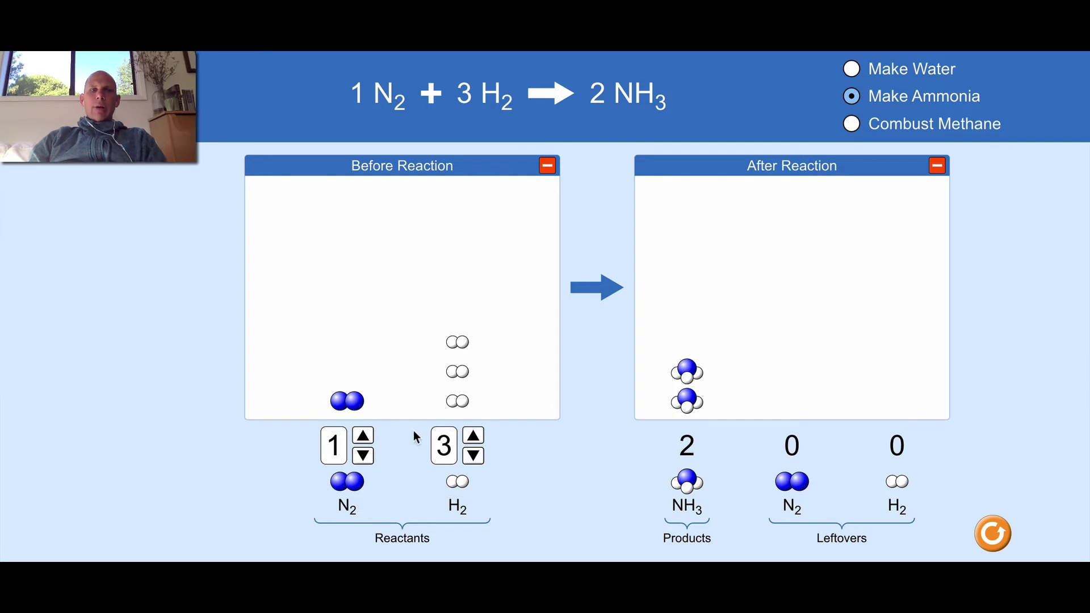
# Double the reactants of the ammonia reaction to 2 N2 and 6 H2
pyautogui.click(364, 437)
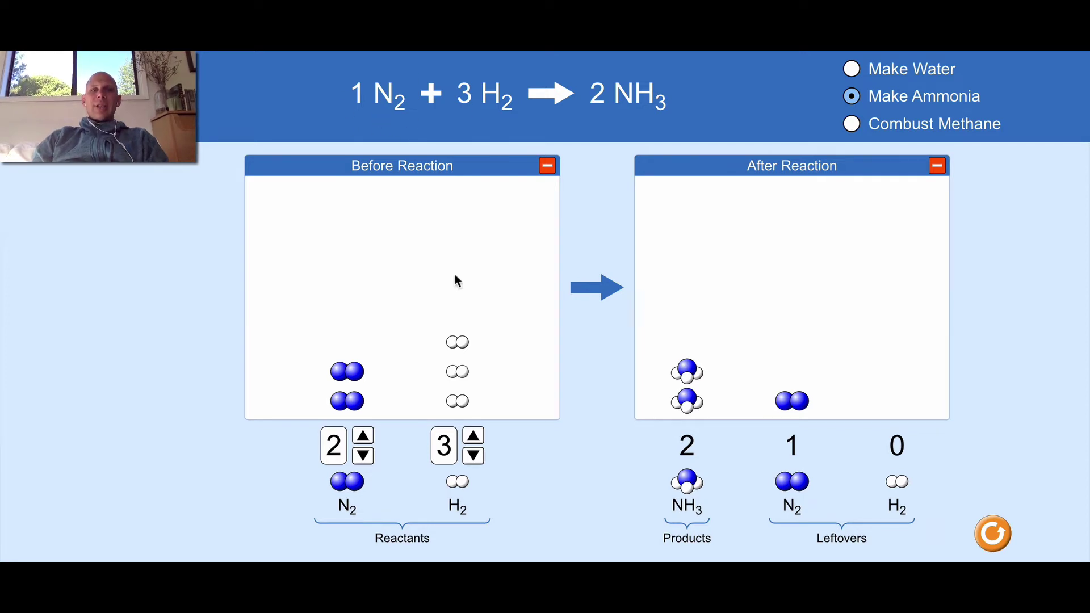
pyautogui.click(475, 436)
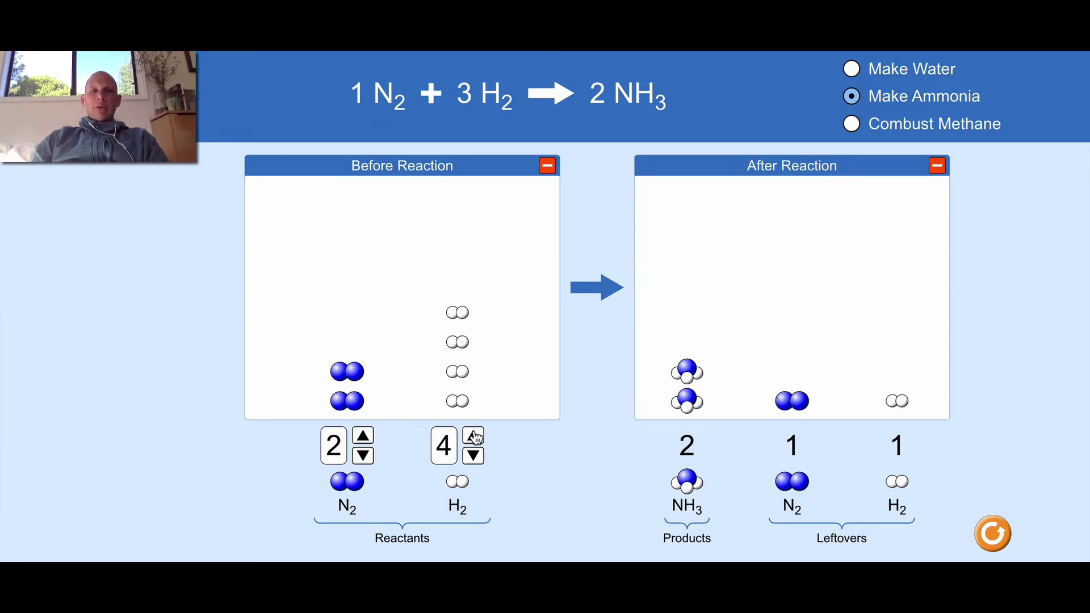
pyautogui.click(476, 436)
pyautogui.click(476, 436)
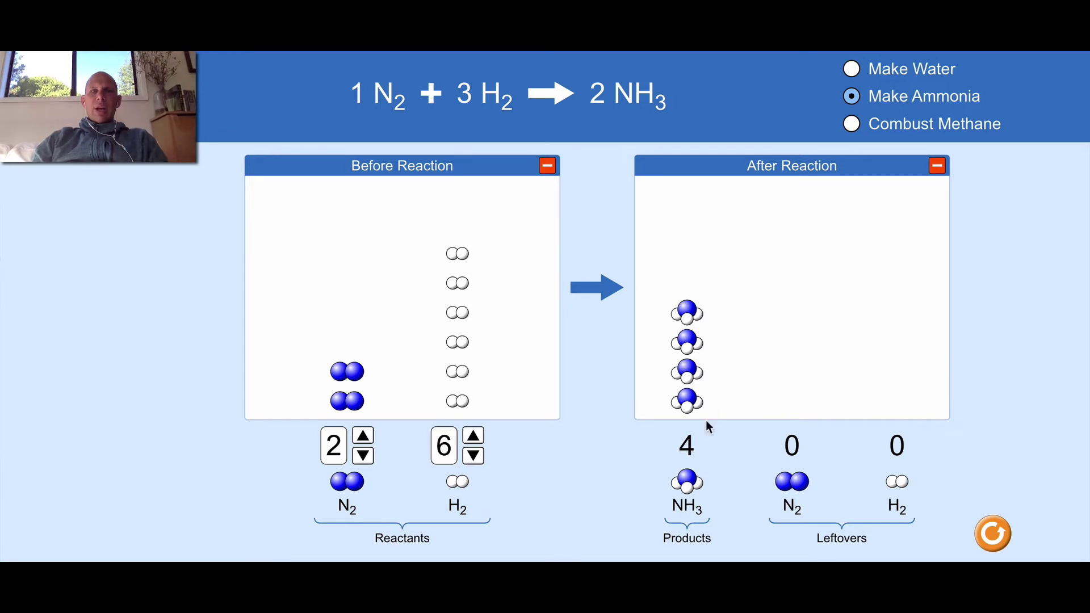
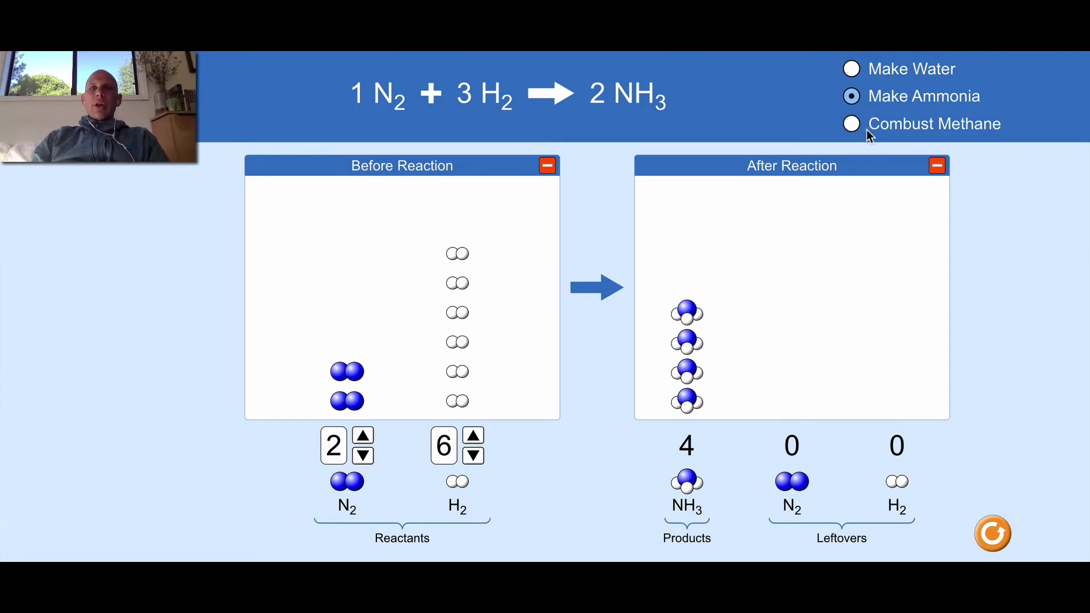
# Switch to the Combust Methane reaction and set its reactants to 1 CH4 and 2 O2
pyautogui.click(852, 124)
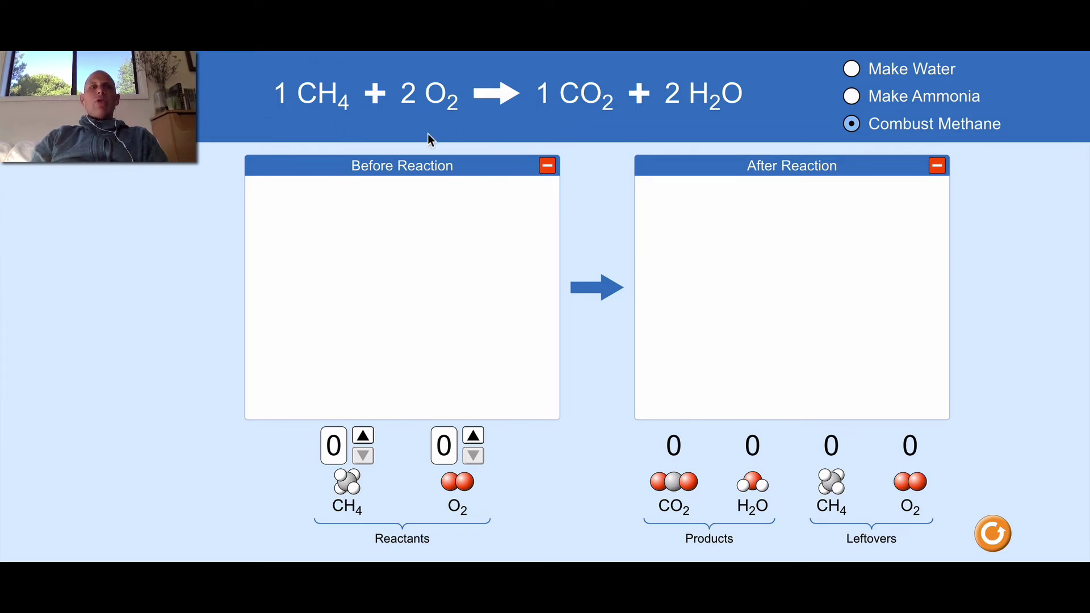
pyautogui.click(365, 437)
pyautogui.click(473, 436)
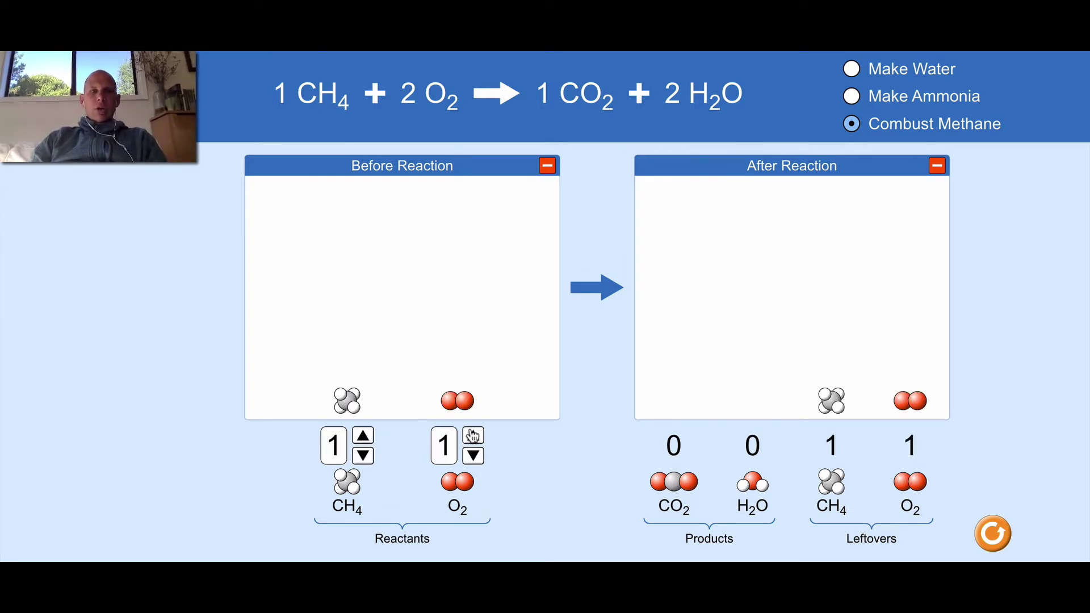
pyautogui.click(473, 436)
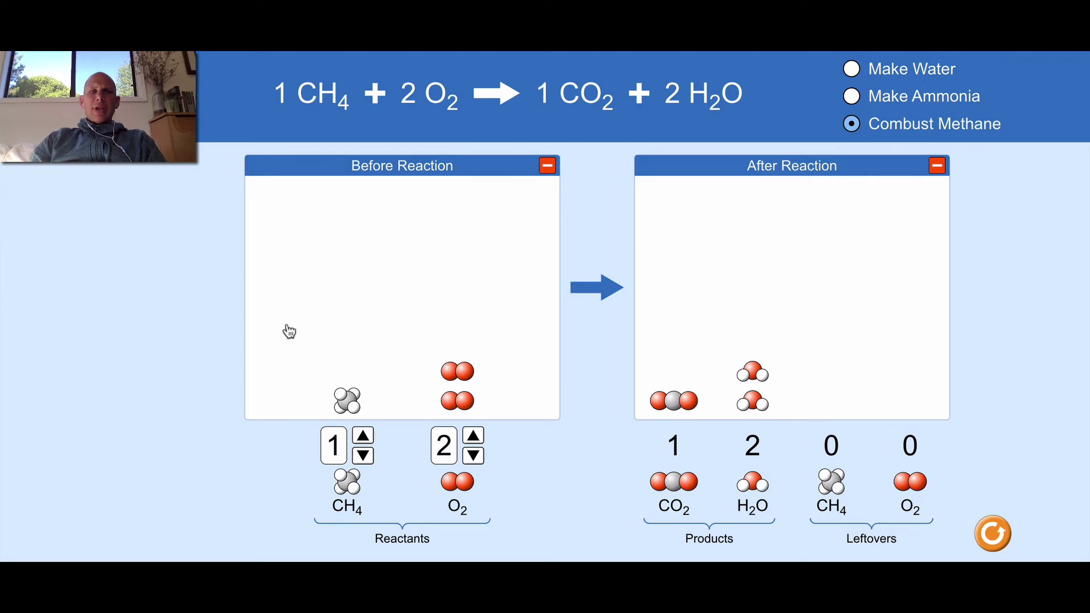
# Double the reactants of the methane combustion to 2 CH4 and 4 O2
pyautogui.click(362, 437)
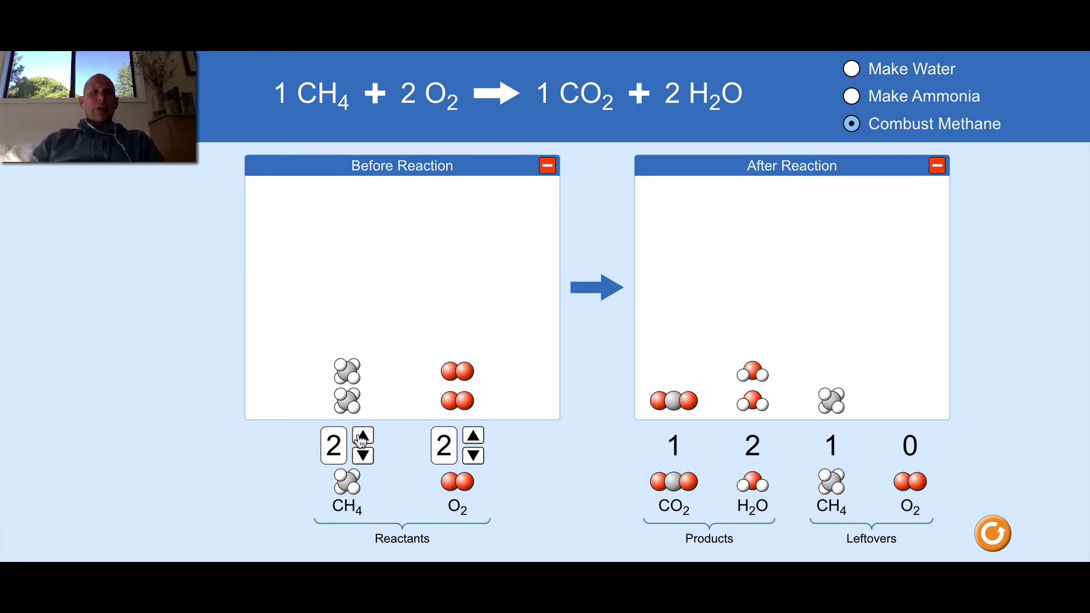
pyautogui.click(471, 436)
pyautogui.click(471, 436)
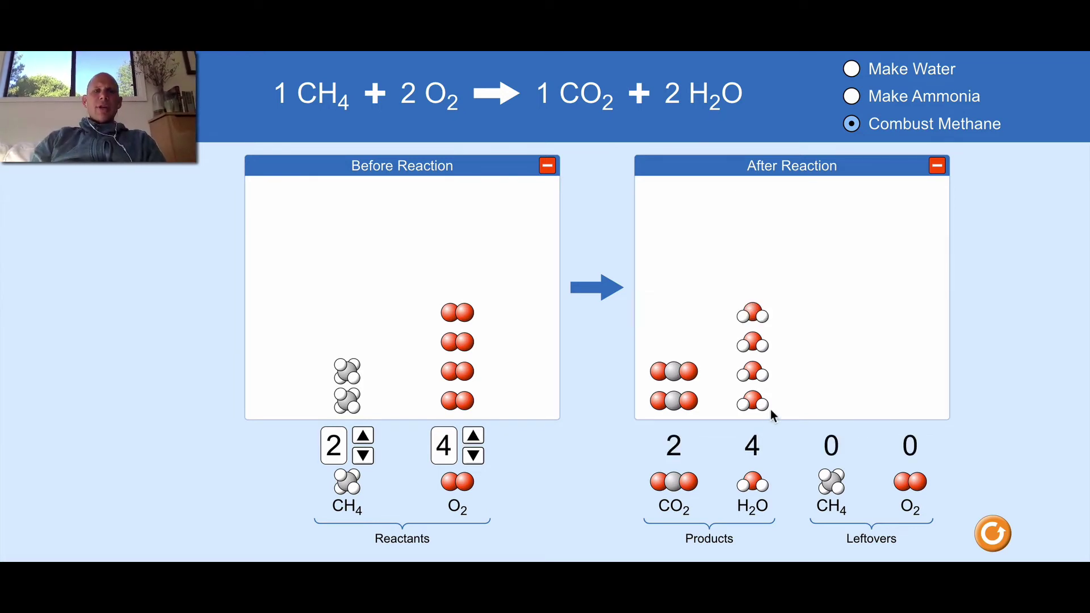
# Increase the oxygen in the methane combustion to 8 O2 molecules
pyautogui.click(475, 436)
pyautogui.click(476, 436)
pyautogui.click(476, 435)
pyautogui.click(475, 435)
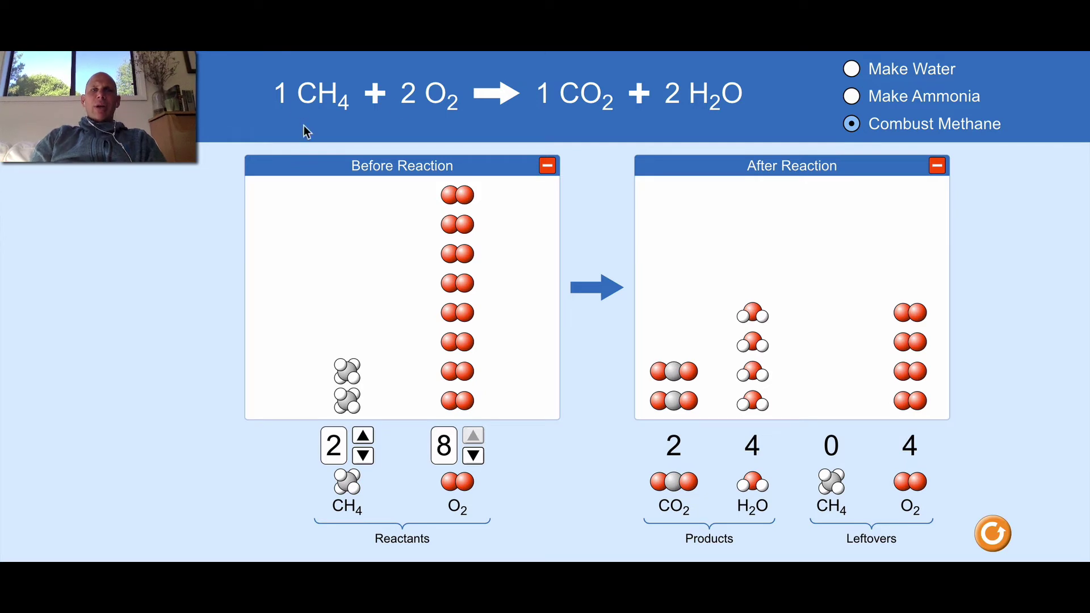
# Raise the methane to 4 CH4 molecules to use up all the oxygen, and add one extra methane molecule
pyautogui.click(362, 436)
pyautogui.click(363, 436)
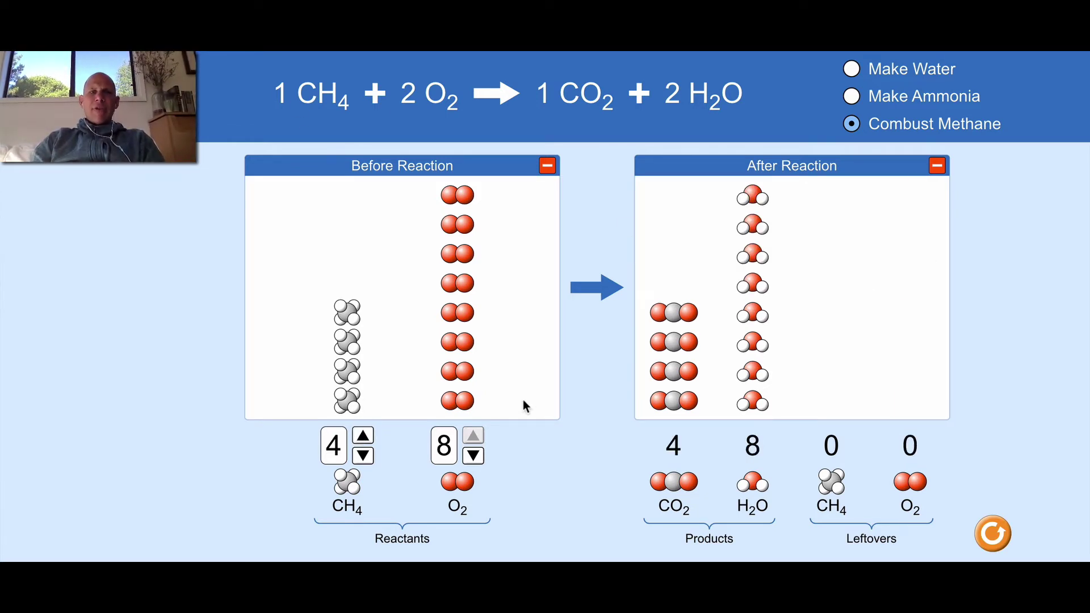
pyautogui.click(364, 436)
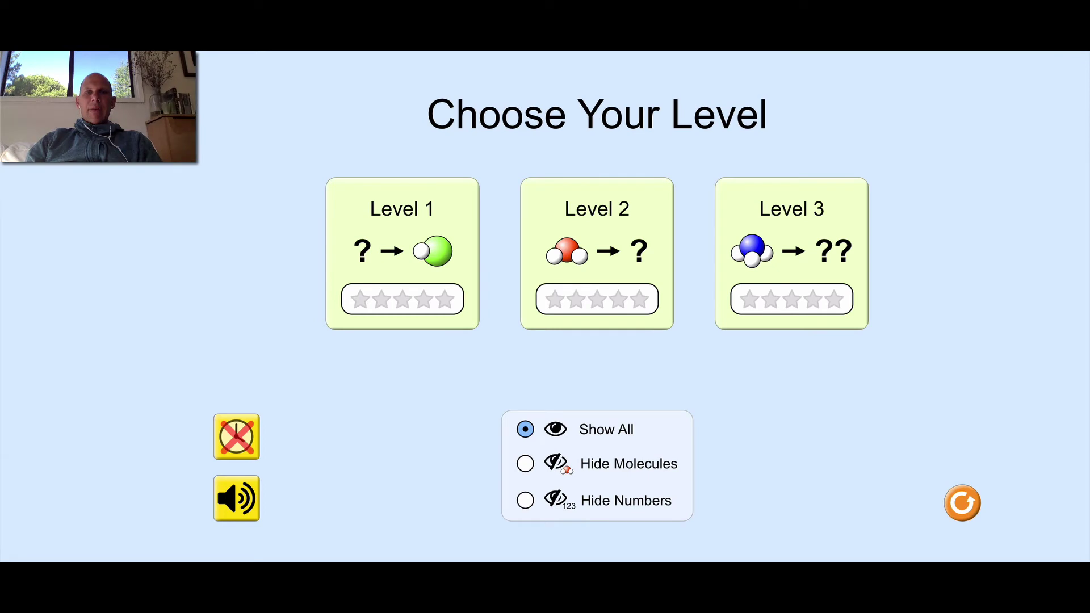
# Start Level 1 of the game and set the first challenge's reactants to 5 NO and 3 O2
pyautogui.click(437, 255)
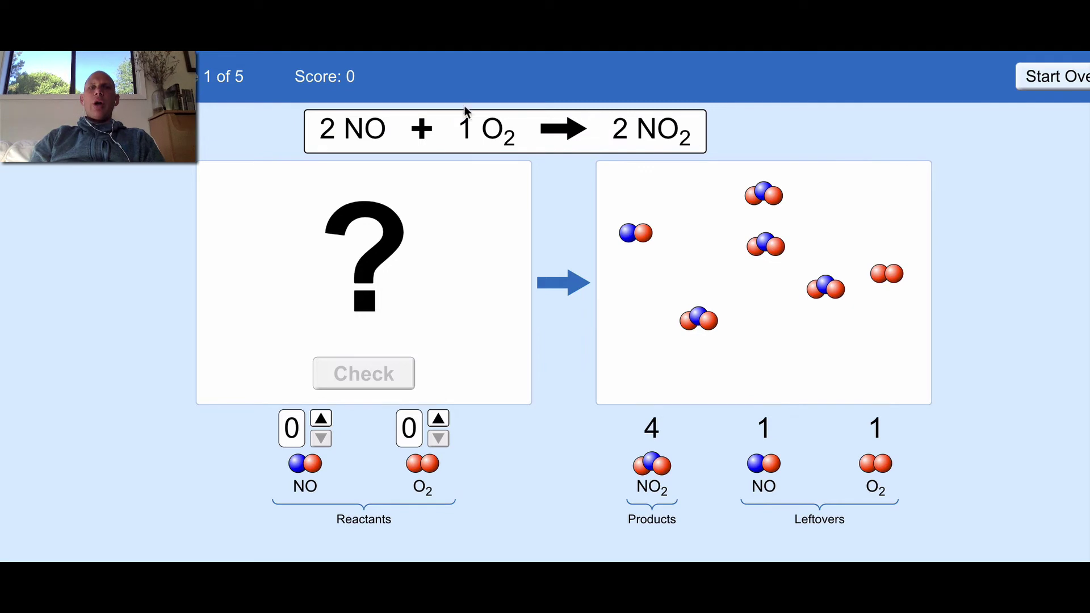
pyautogui.click(437, 419)
pyautogui.click(437, 419)
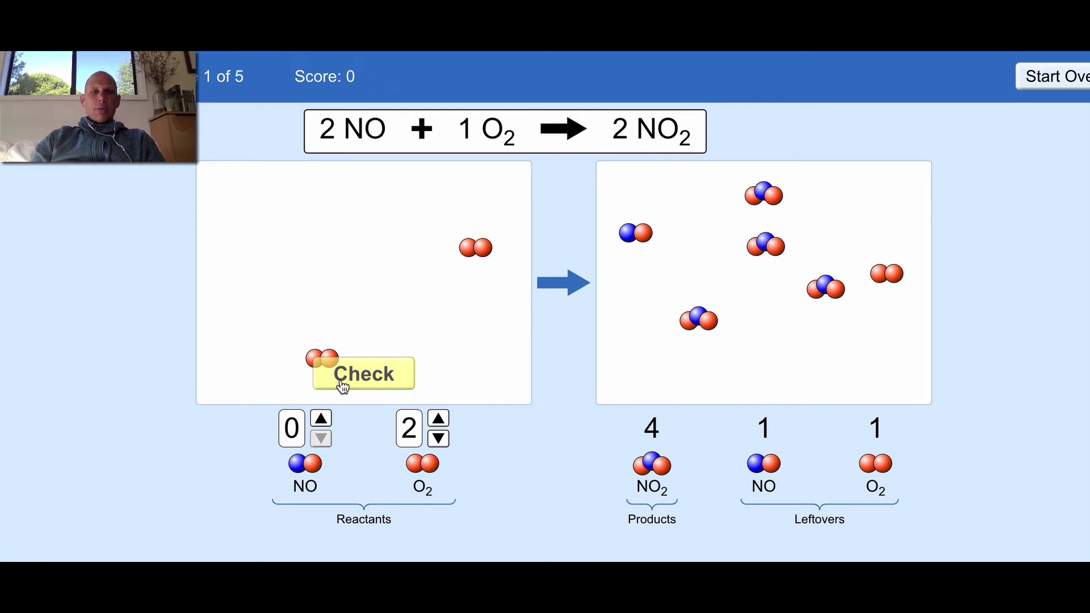
pyautogui.click(322, 419)
pyautogui.click(321, 419)
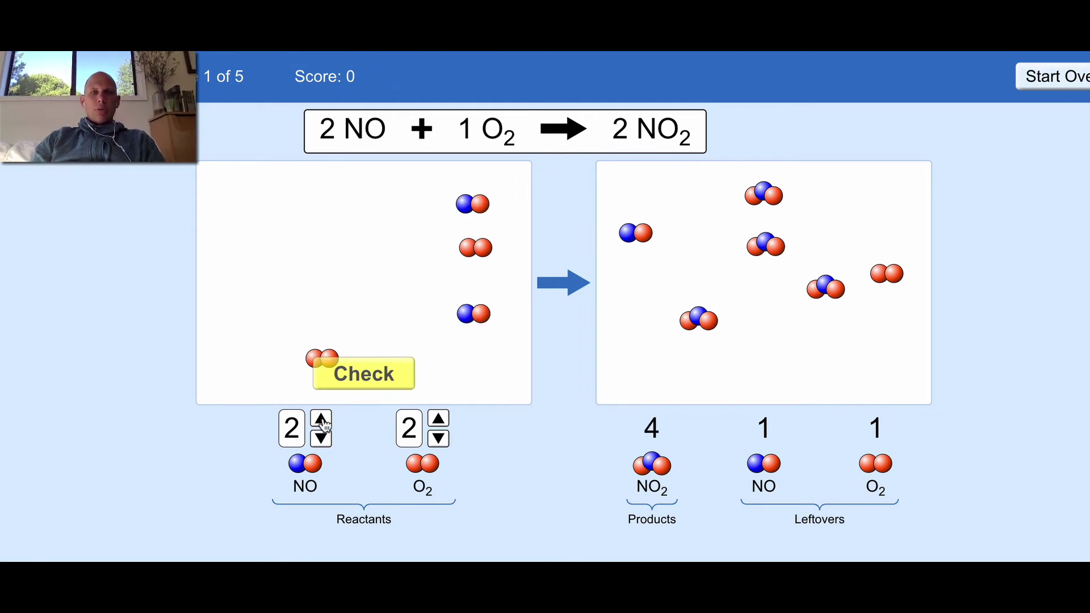
pyautogui.click(321, 420)
pyautogui.click(321, 420)
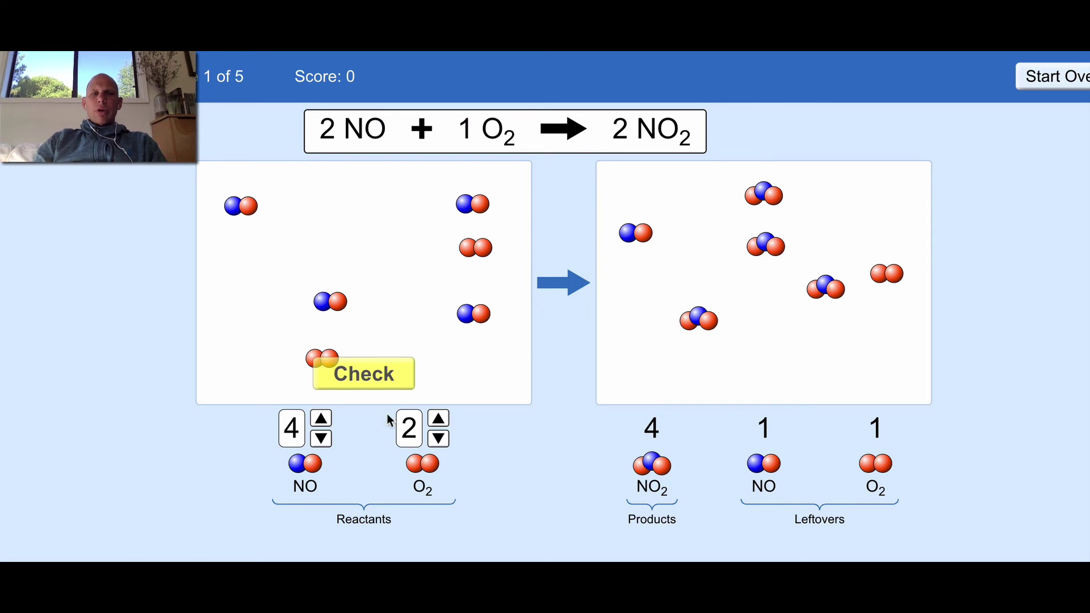
pyautogui.click(321, 418)
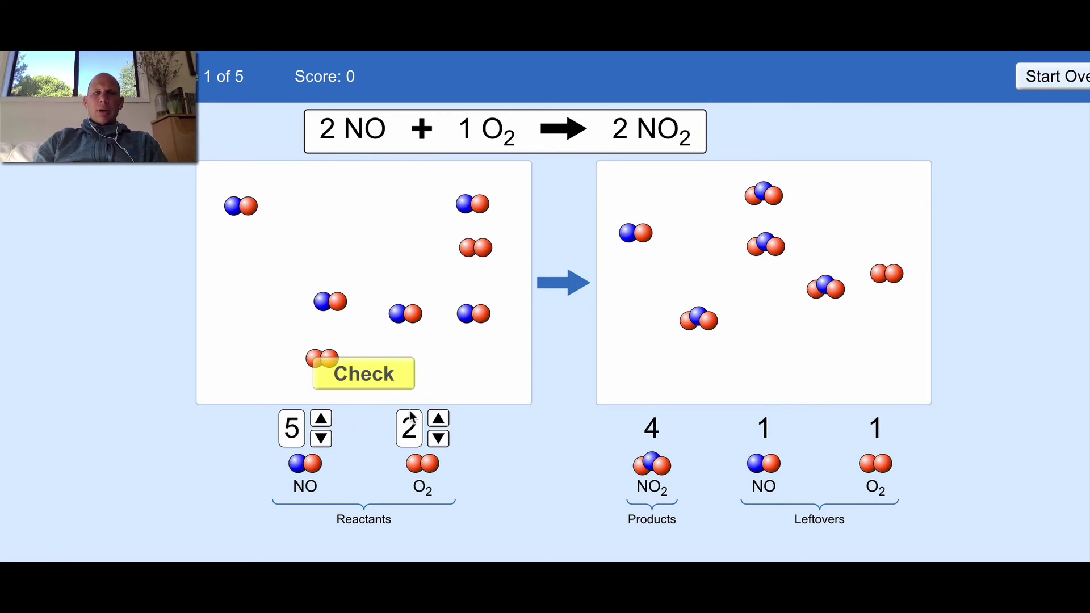
pyautogui.click(440, 420)
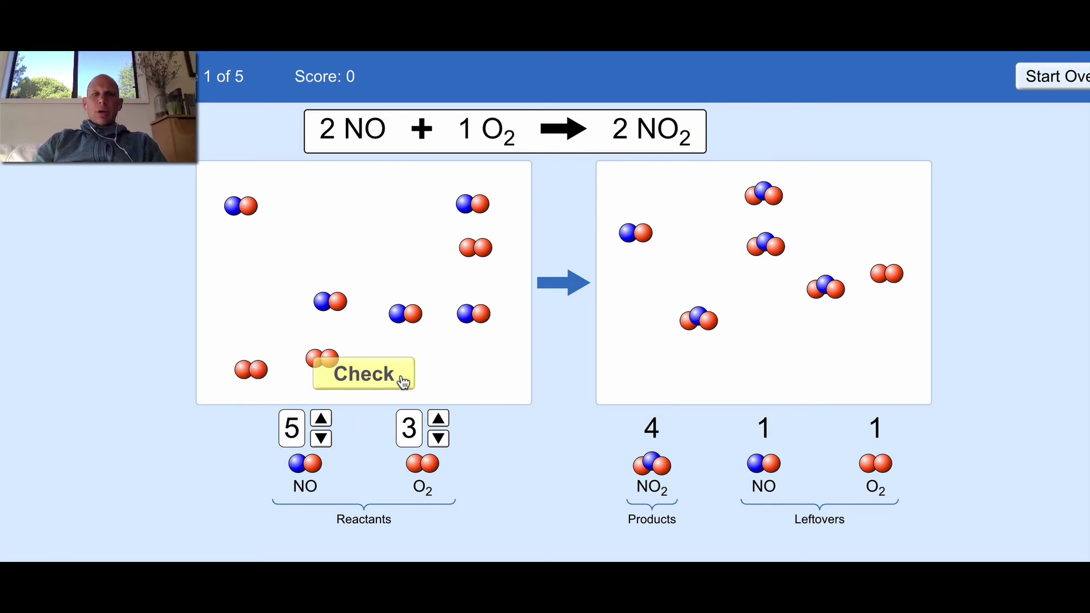